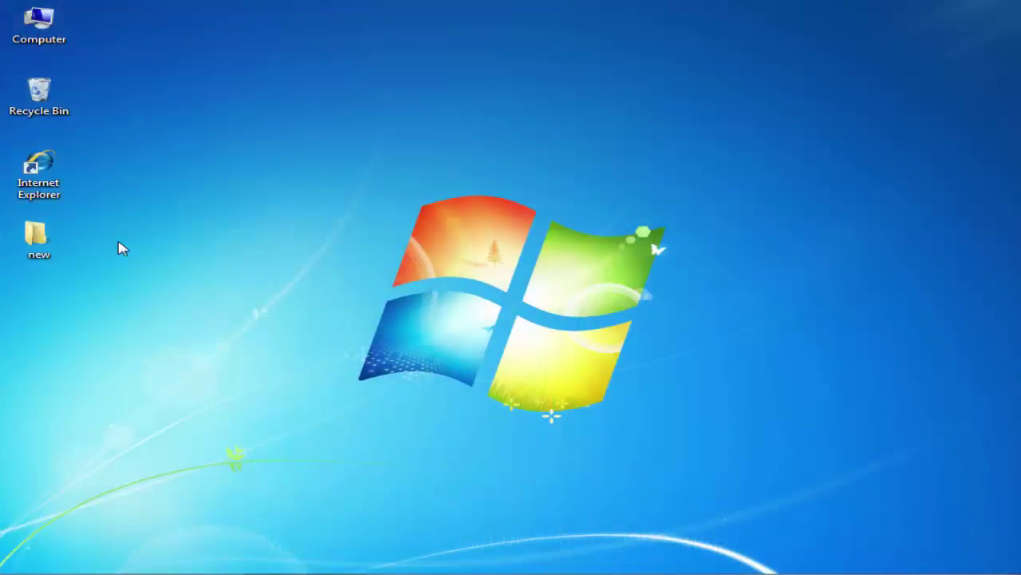
Launch Internet Explorer and load the router login page at 192.168.0.1.
double_click(56, 197)
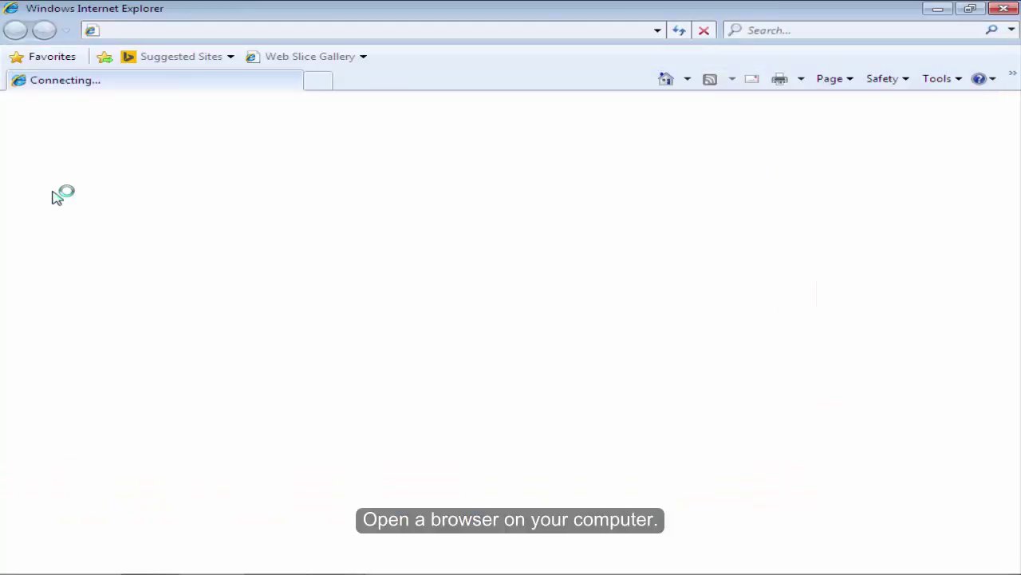
left_click(258, 28)
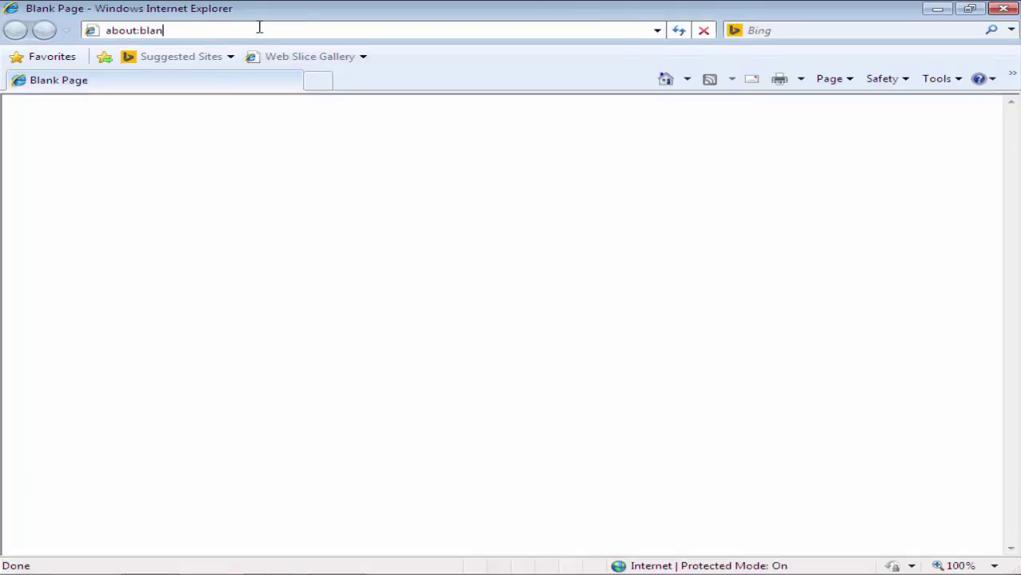
key("BackSpace")
key("BackSpace")
key("BackSpace")
key("BackSpace")
key("BackSpace")
key("BackSpace")
key("BackSpace")
key("BackSpace")
key("BackSpace")
key("BackSpace")
type("192.168.")
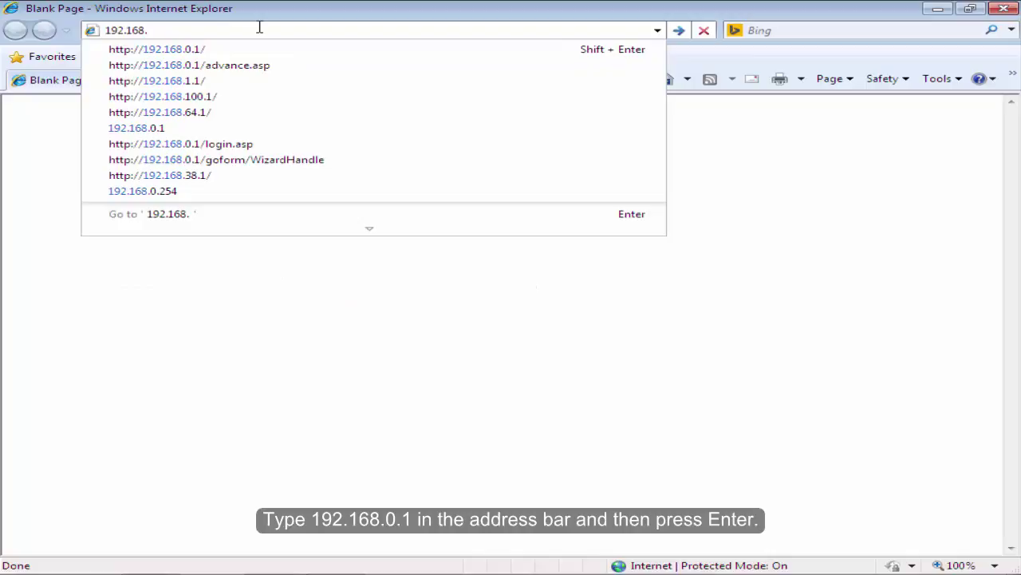
type("0.1")
key("Return")
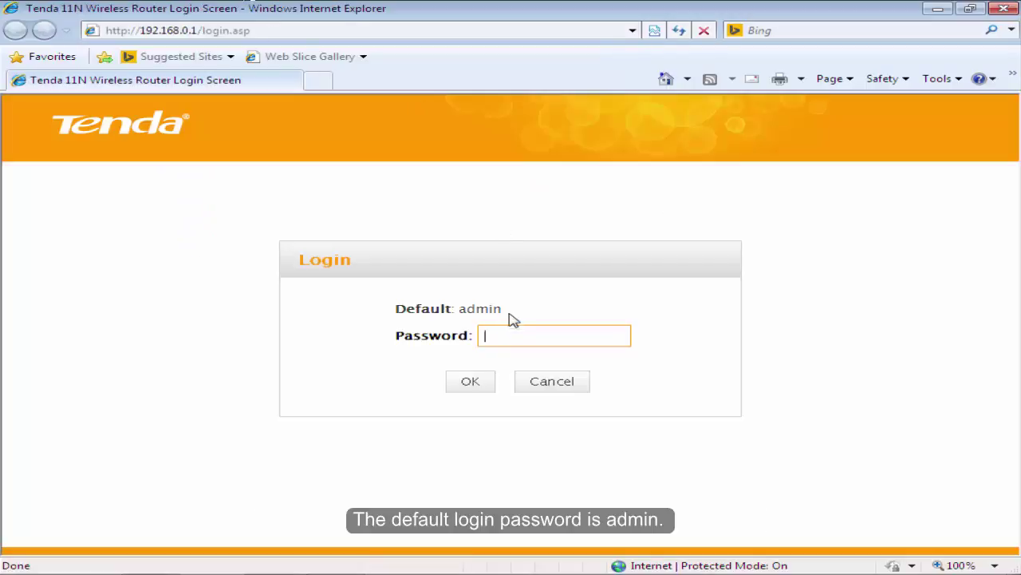
Log in to the Tenda admin page with the router password.
left_click_drag(513, 318, 390, 311)
left_click(573, 336)
type("a")
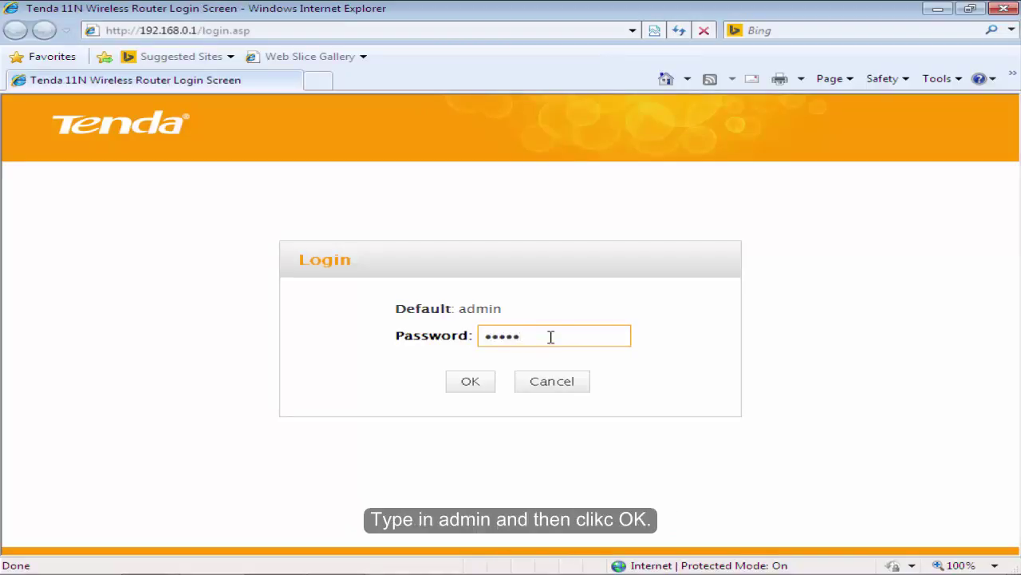
left_click(470, 382)
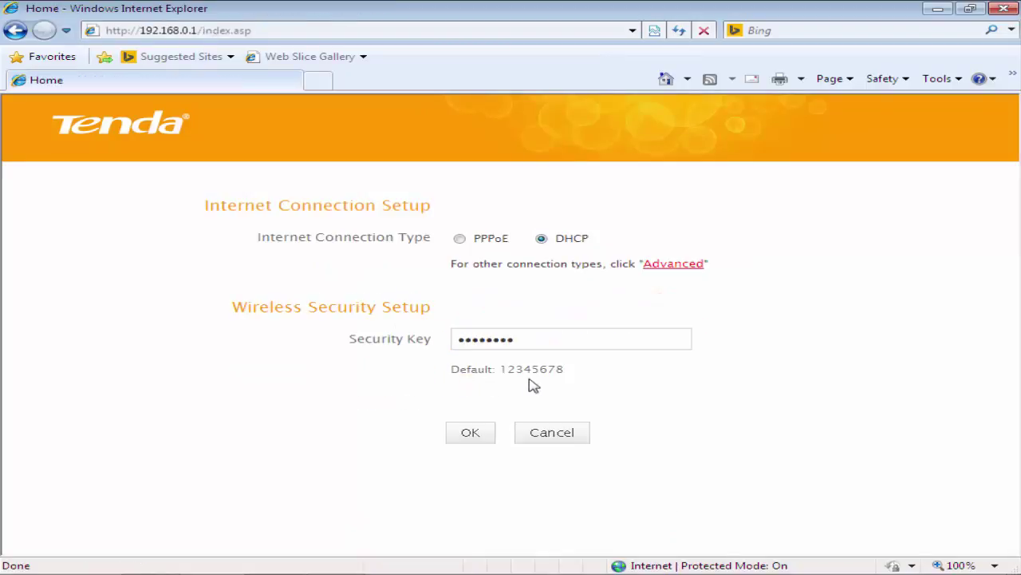
Change the LAN IP address to 192.168.1.1 under Advanced > LAN Settings.
left_click(675, 269)
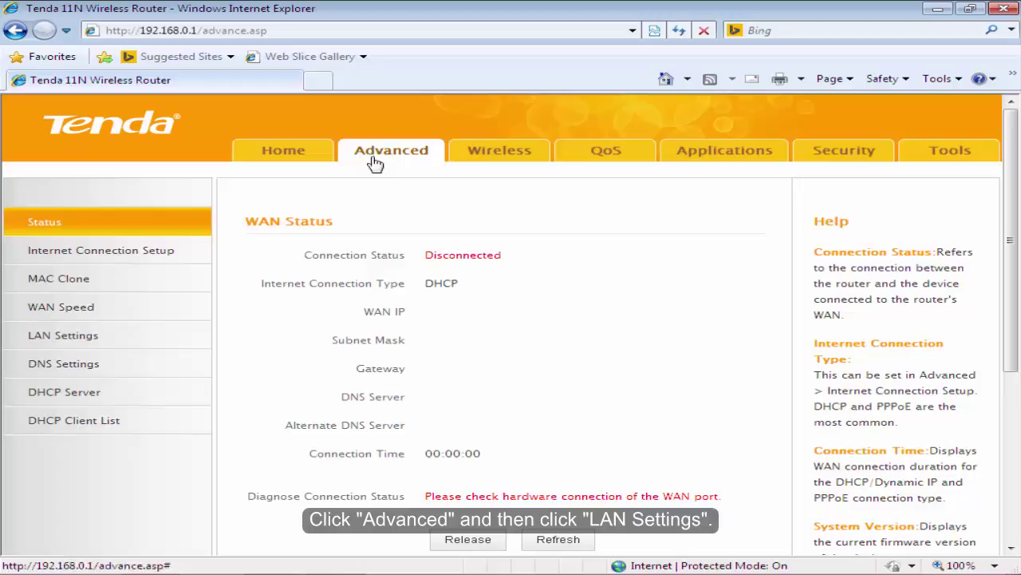
left_click(93, 336)
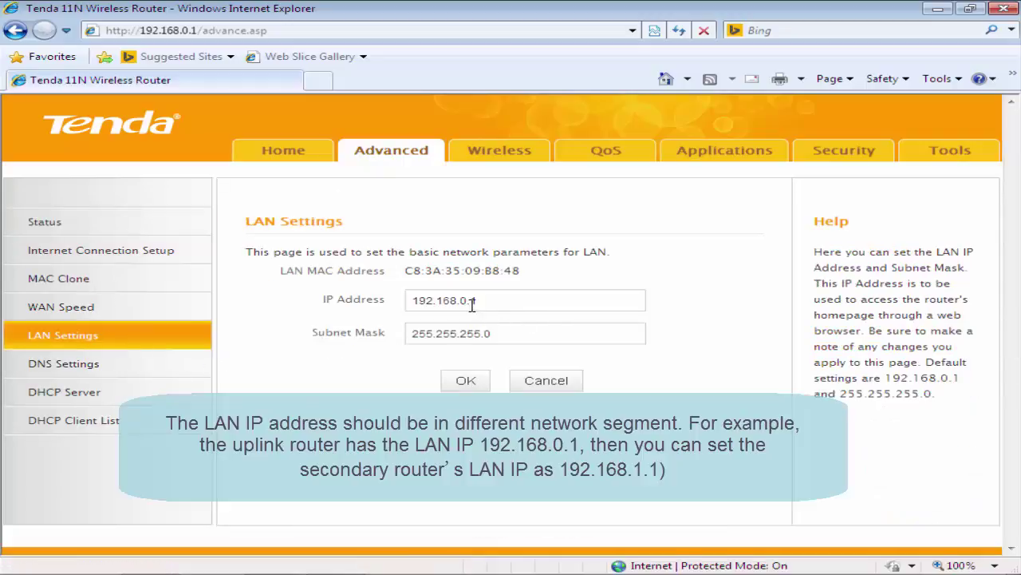
left_click(470, 302)
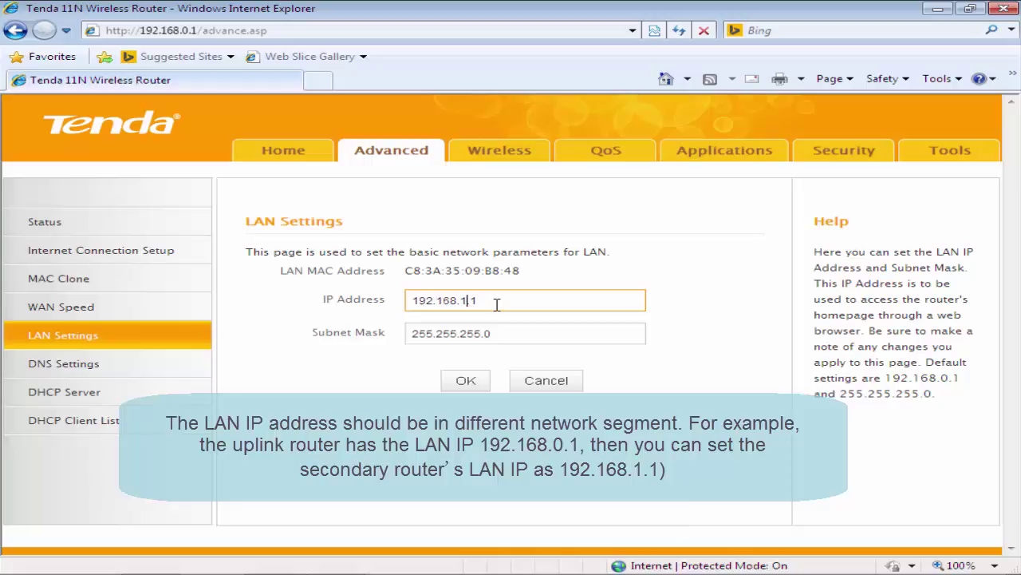
left_click(662, 309)
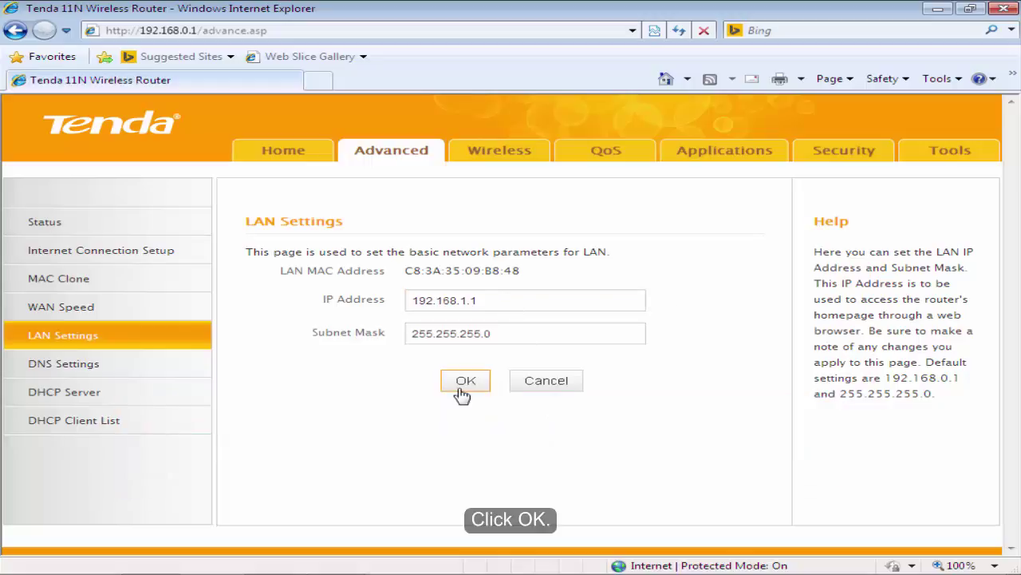
Apply the 192.168.1.1 LAN address and confirm the router reboot.
left_click(465, 383)
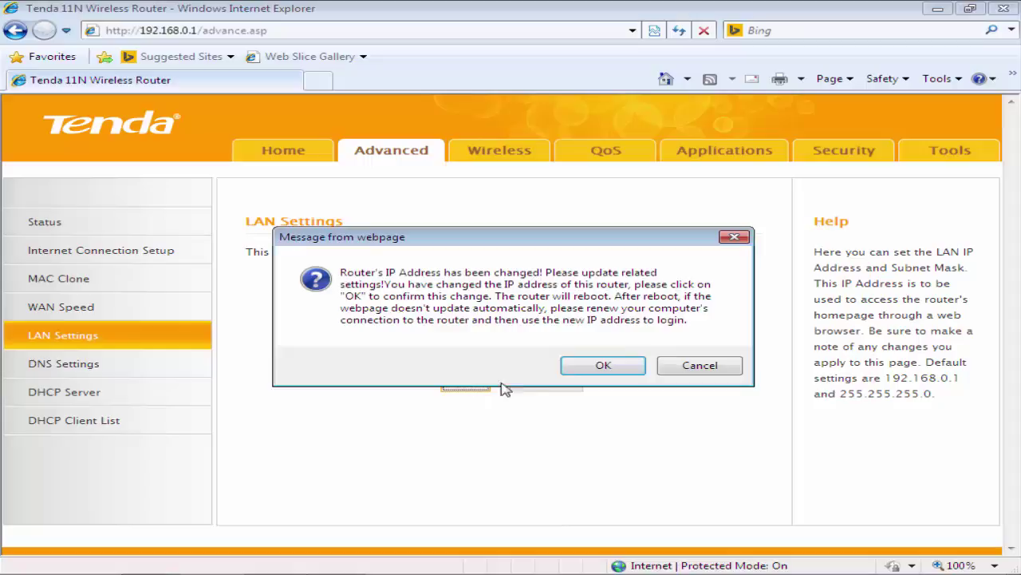
left_click(603, 366)
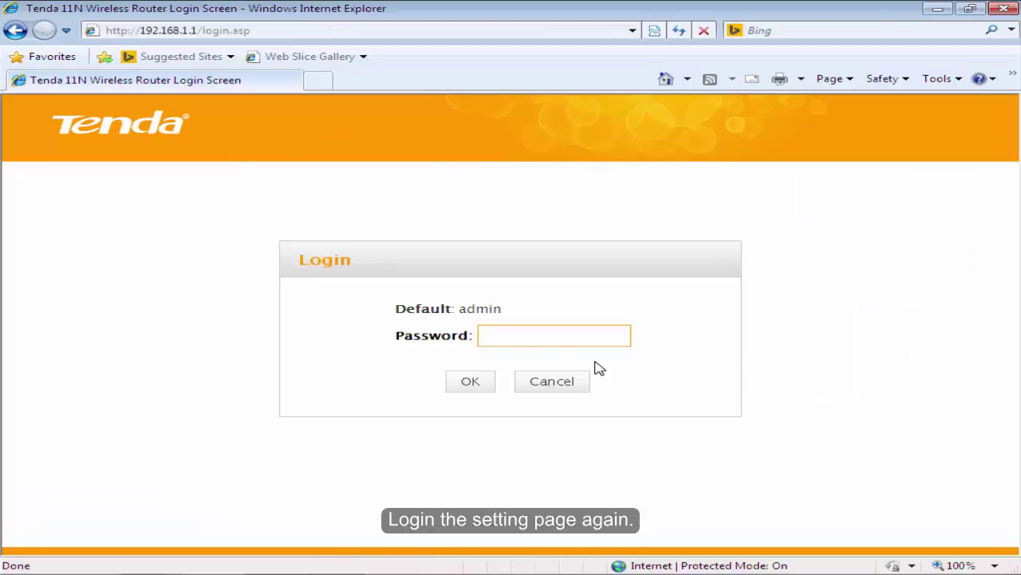
Log back in to the router with the admin password.
left_click(534, 341)
type("ad")
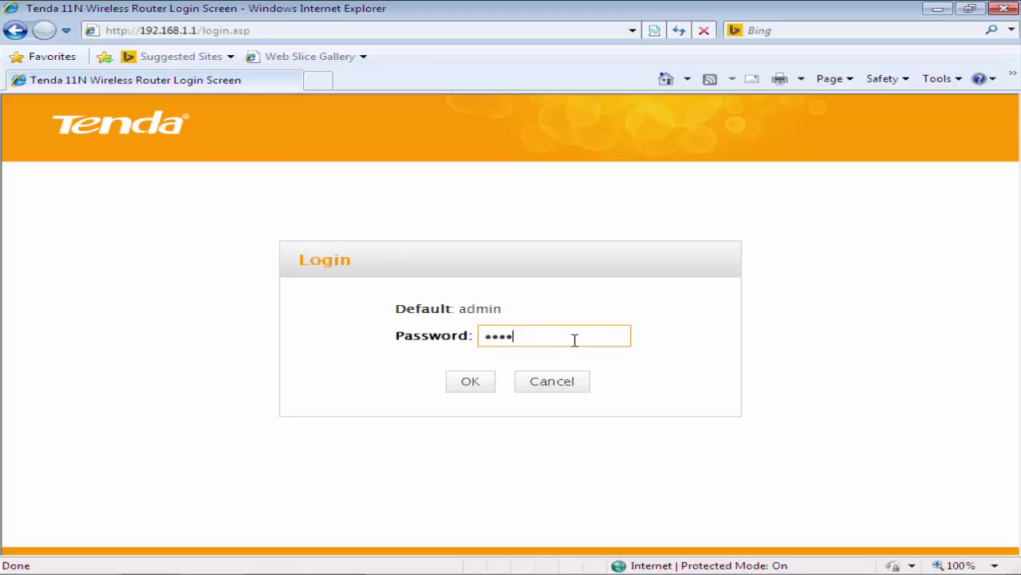
left_click(457, 386)
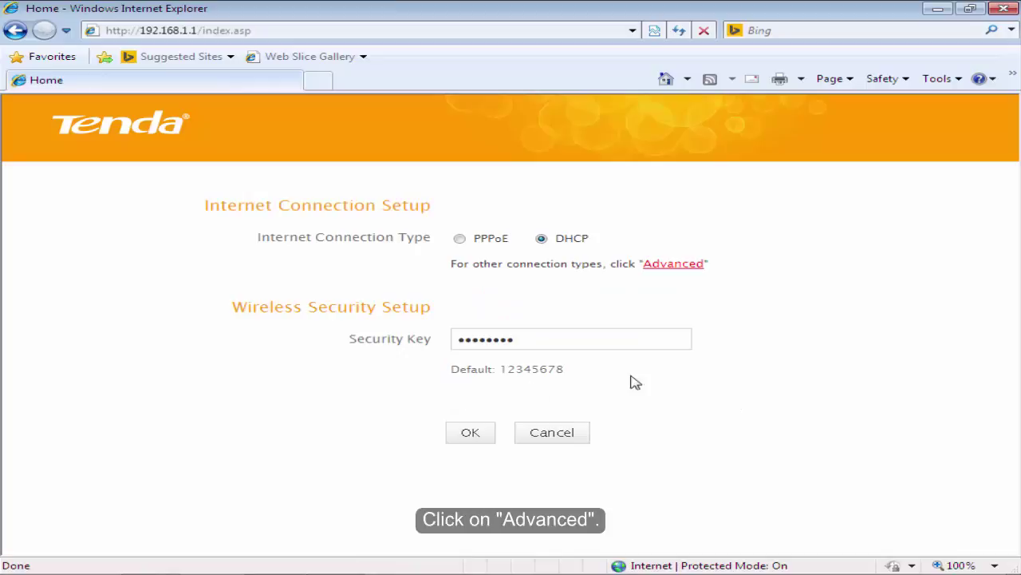
Set Extender Mode to WISP under Advanced > Wireless > Wireless Extender.
left_click(697, 269)
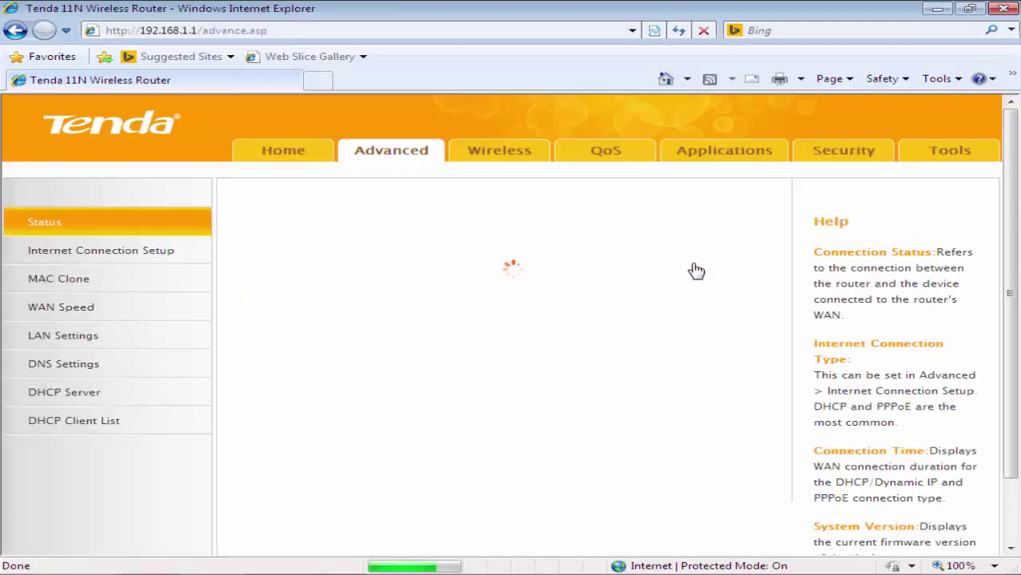
left_click(499, 153)
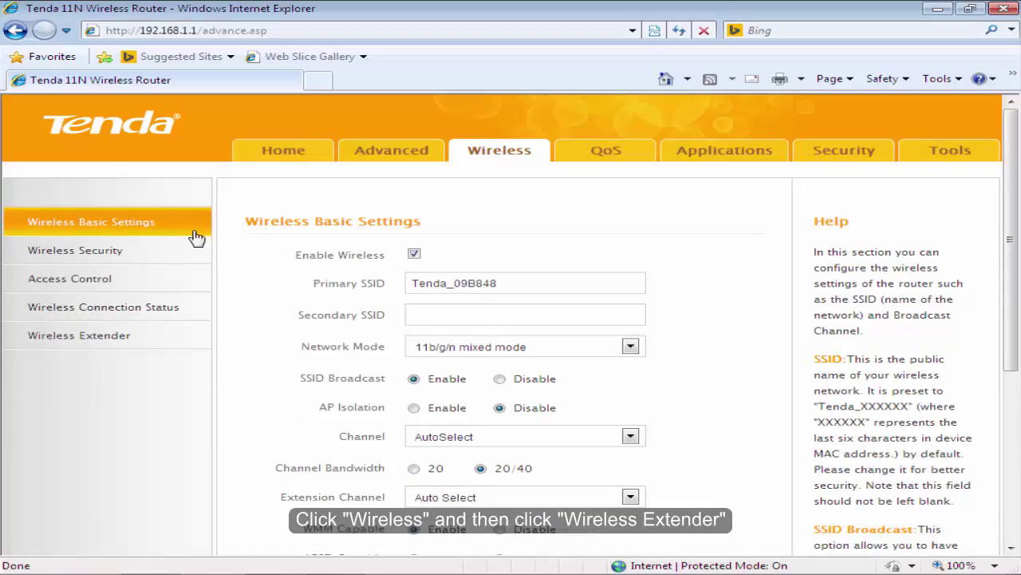
left_click(157, 345)
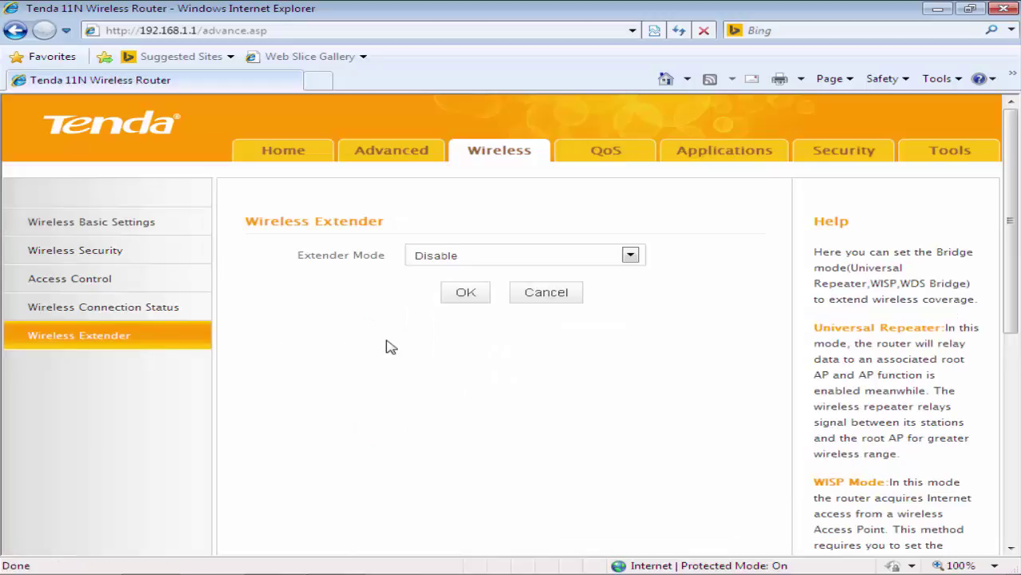
left_click(630, 262)
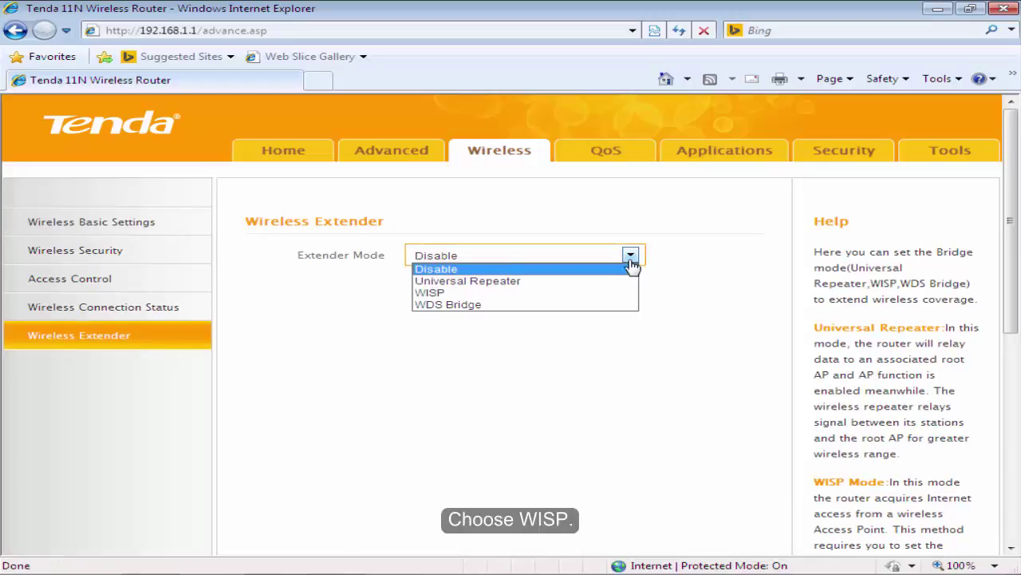
left_click(545, 300)
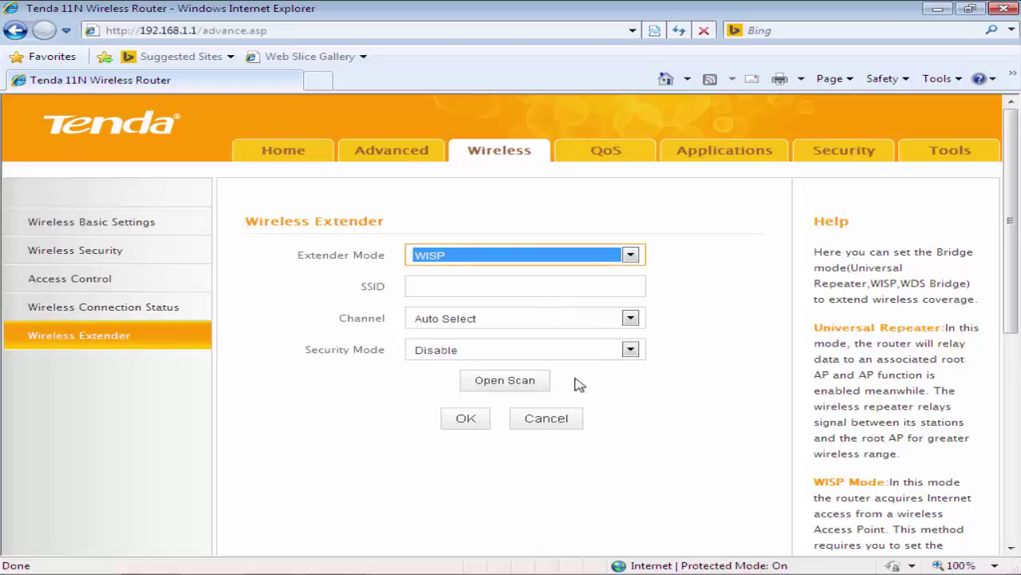
Scan for networks and pick Tenda_123 as the uplink, filling SSID and Channel 6.
left_click(524, 383)
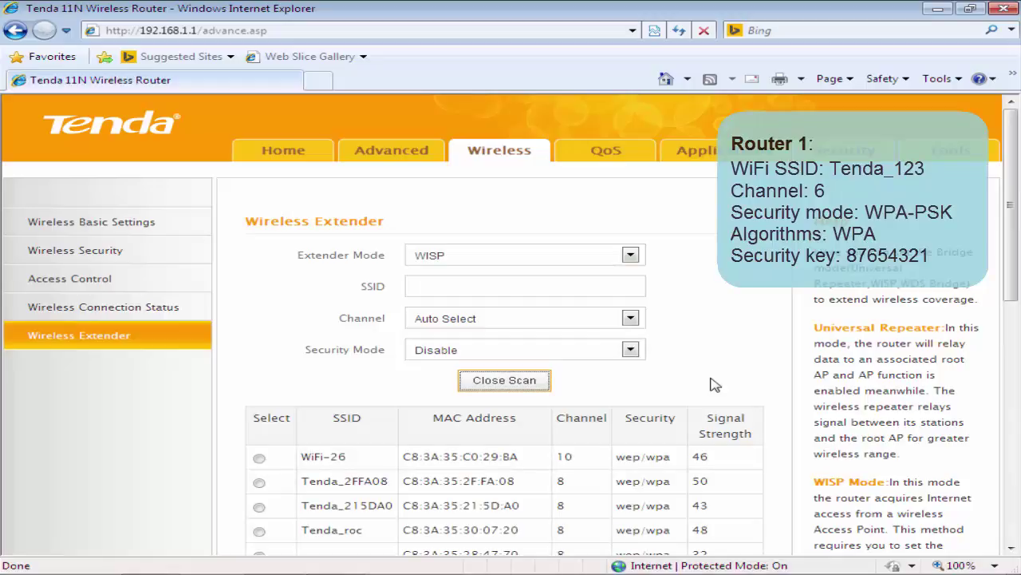
left_click_drag(1007, 182, 998, 381)
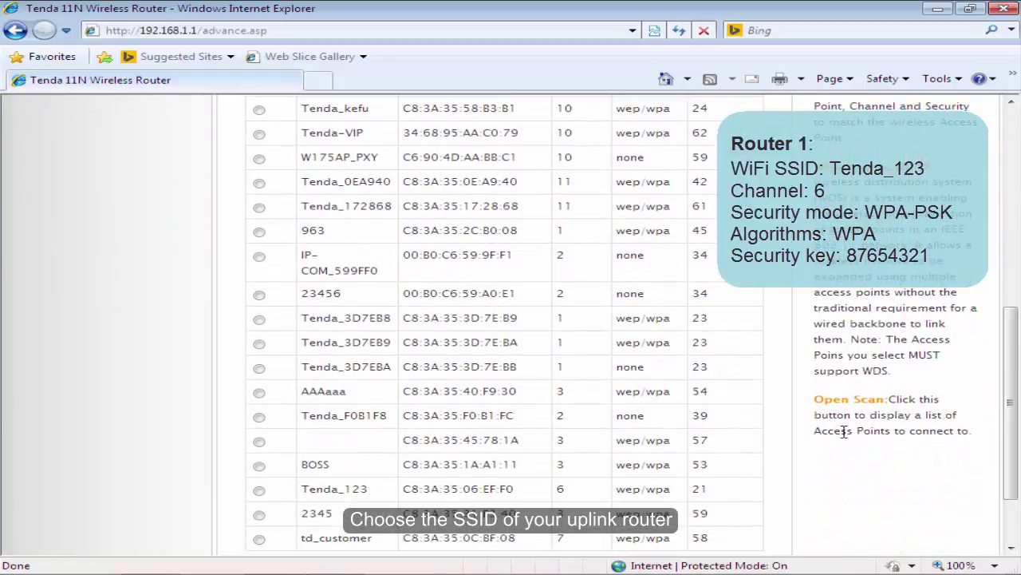
left_click(260, 491)
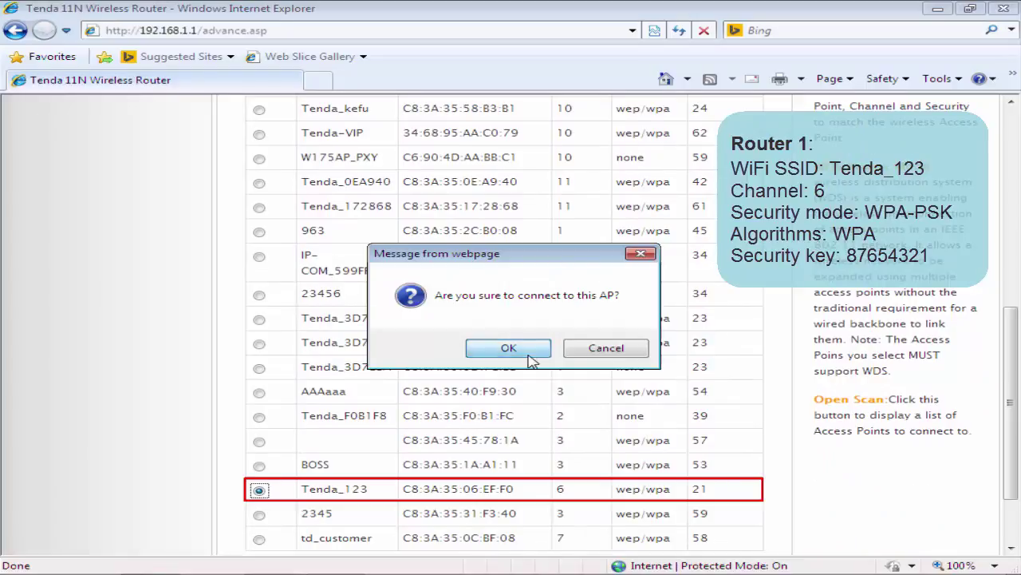
left_click(531, 359)
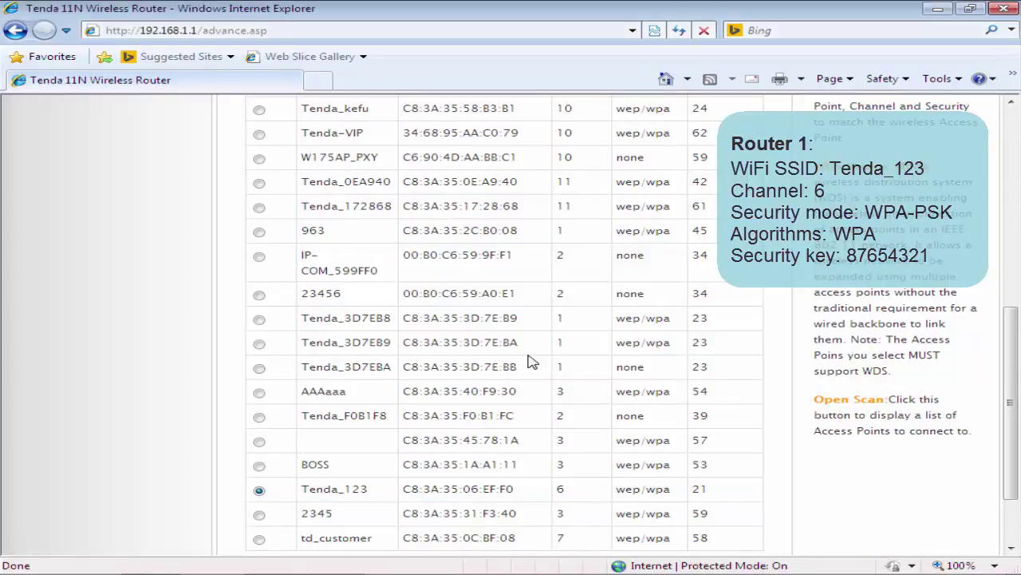
scroll(546, 291, "up", 5)
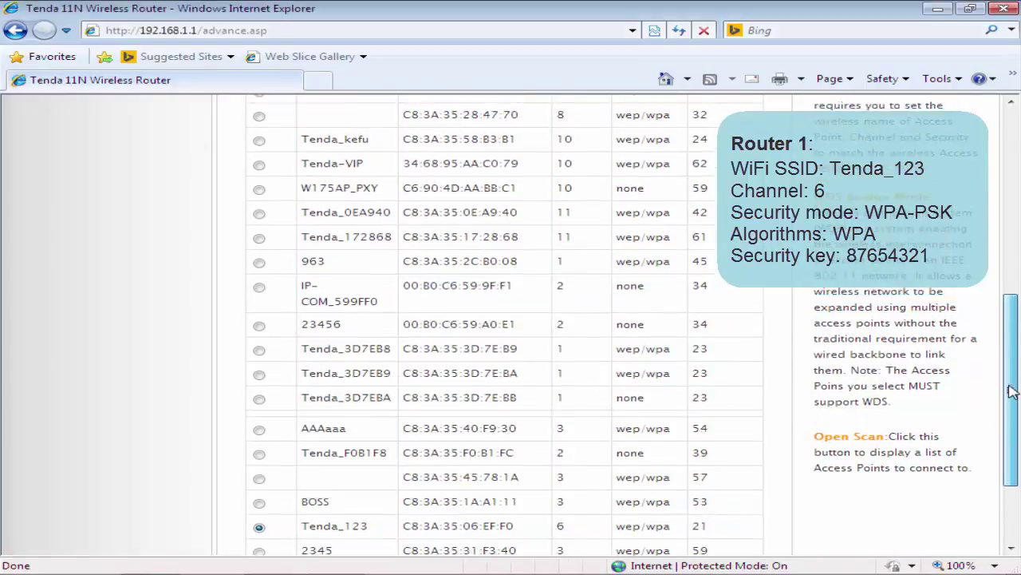
left_click(517, 316)
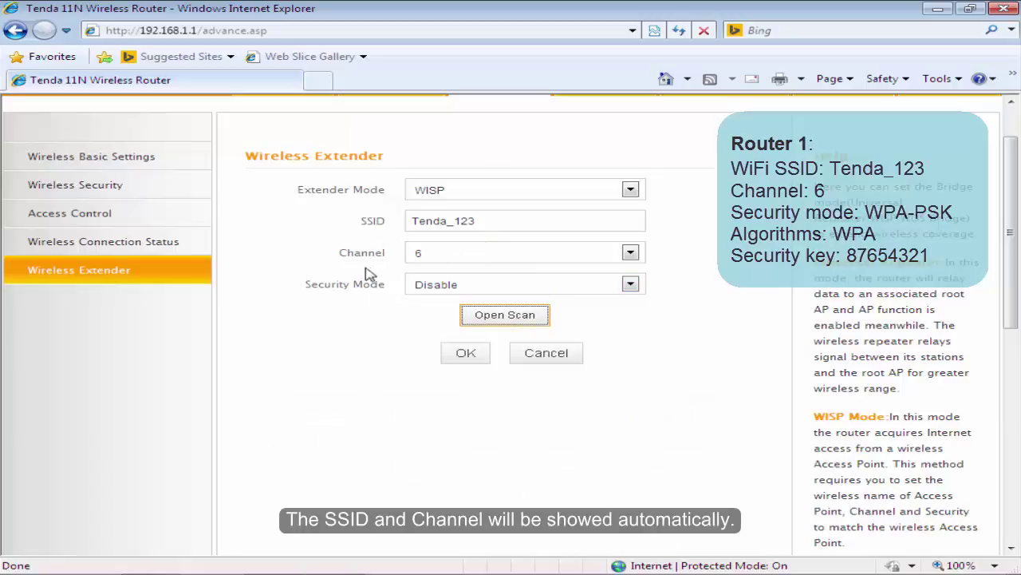
Set security to WPA-PSK with AES and the uplink router's key, then save.
left_click(631, 285)
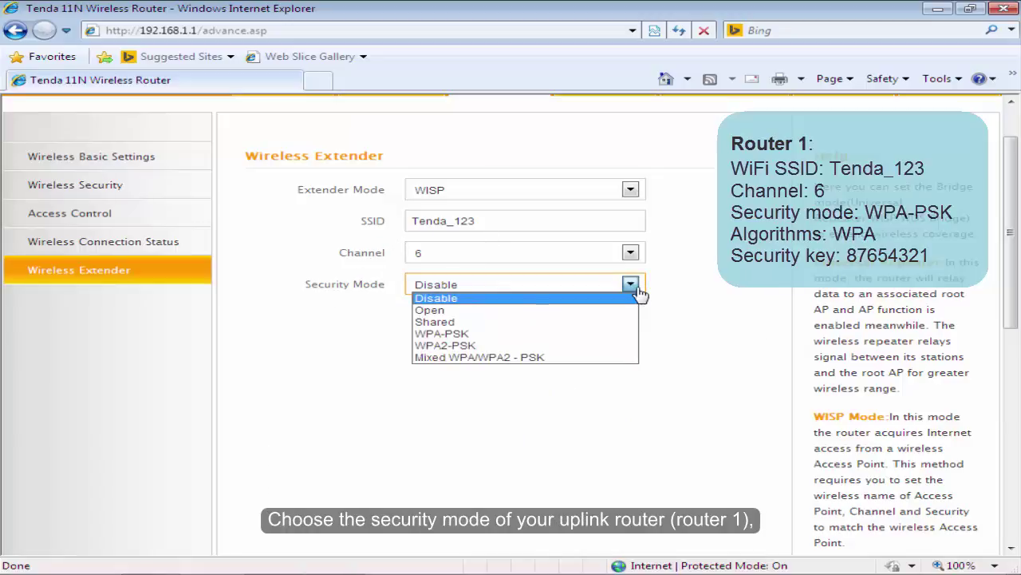
left_click(503, 334)
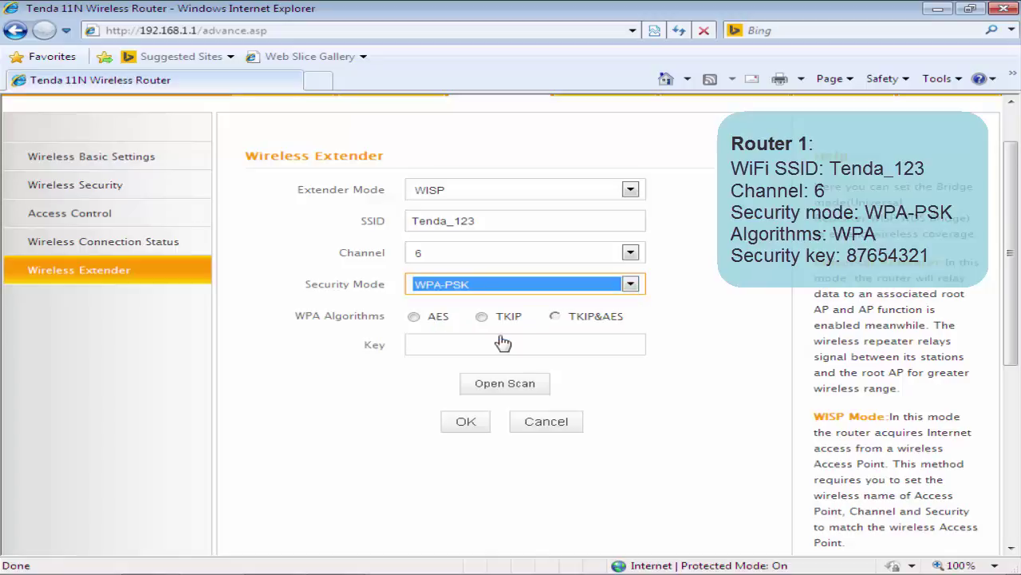
left_click(414, 318)
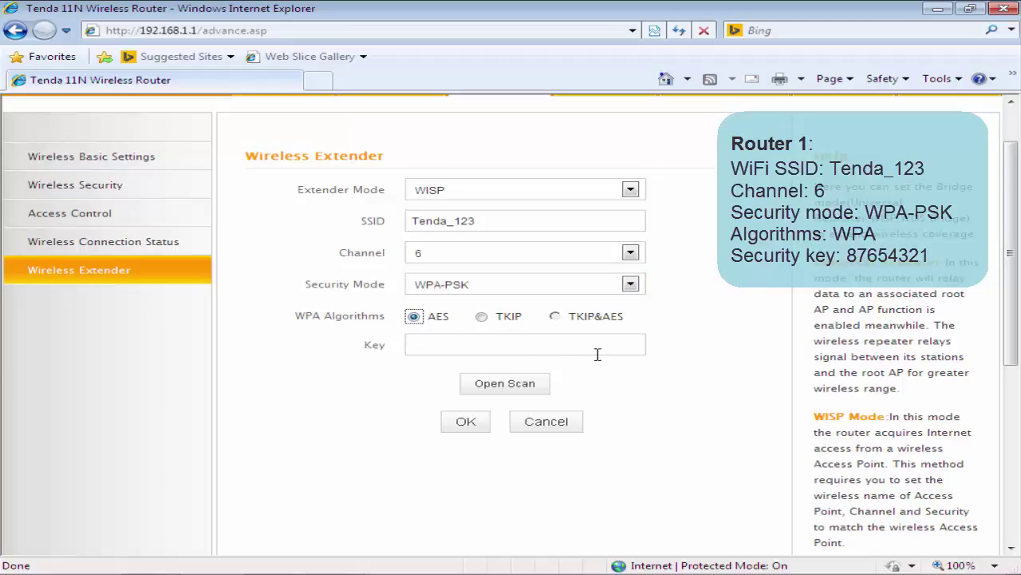
left_click(676, 349)
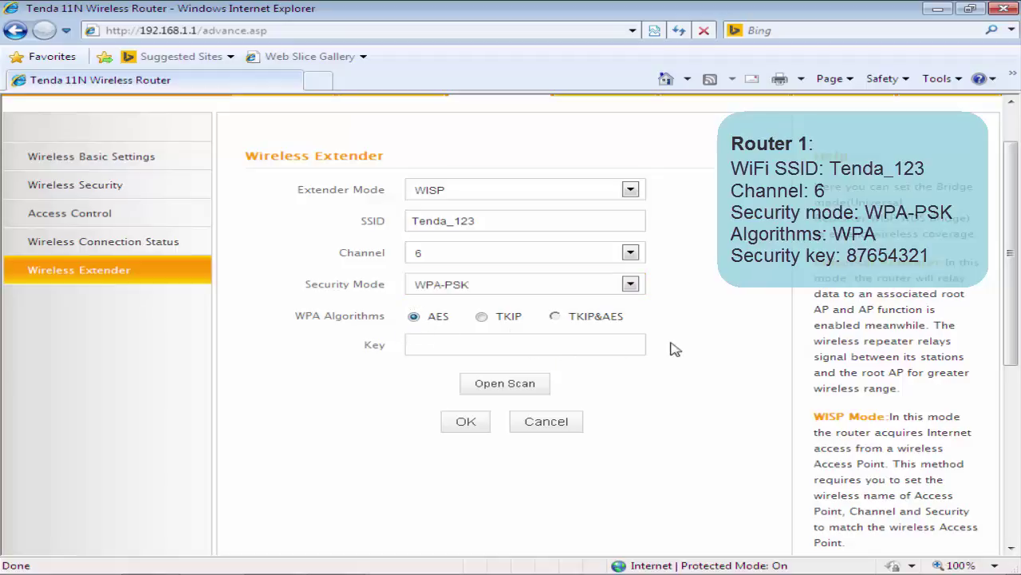
left_click(470, 345)
type("876")
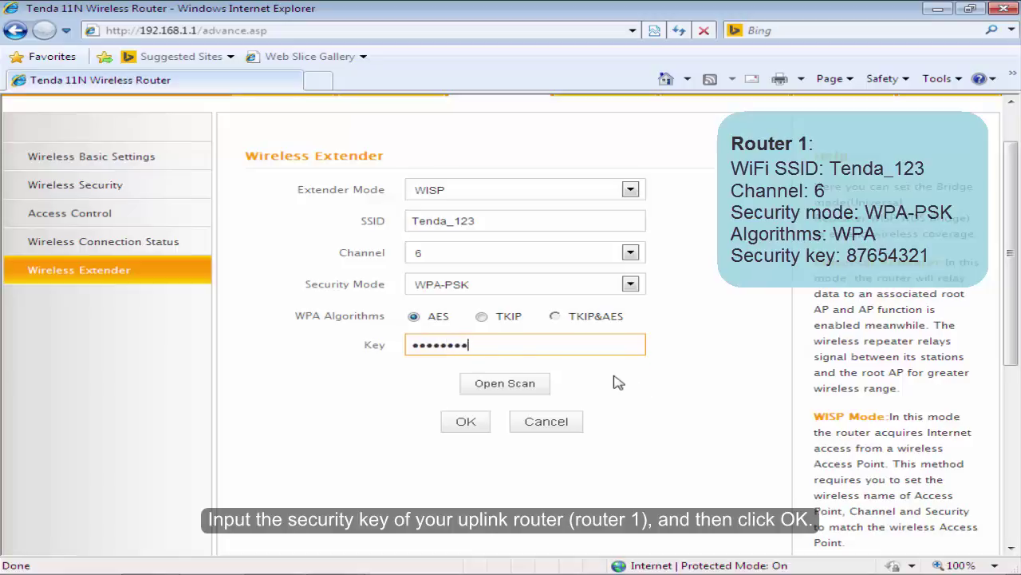
left_click(467, 425)
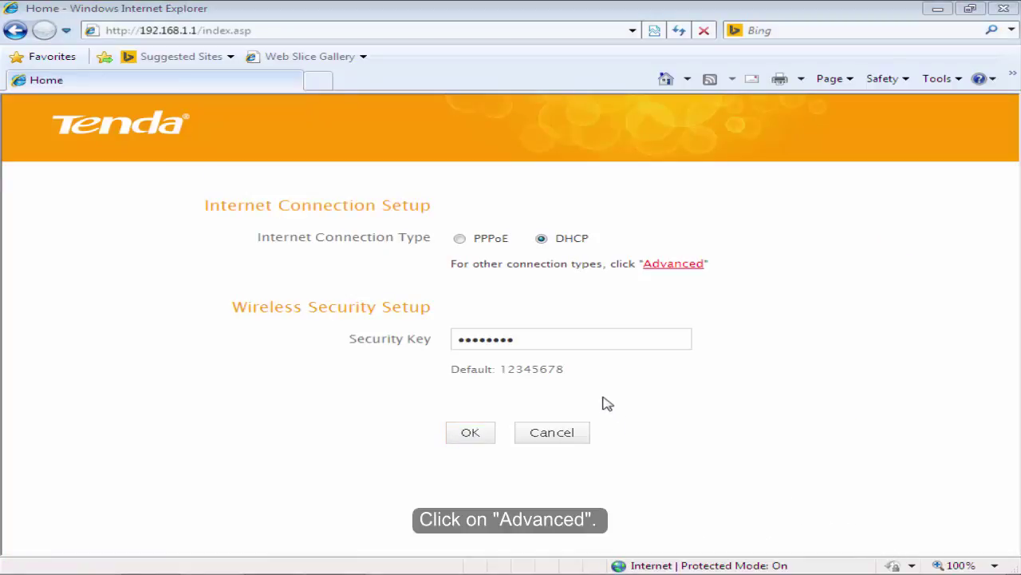
Open the Advanced status page and verify WAN Connection Status reads Connected.
left_click(674, 268)
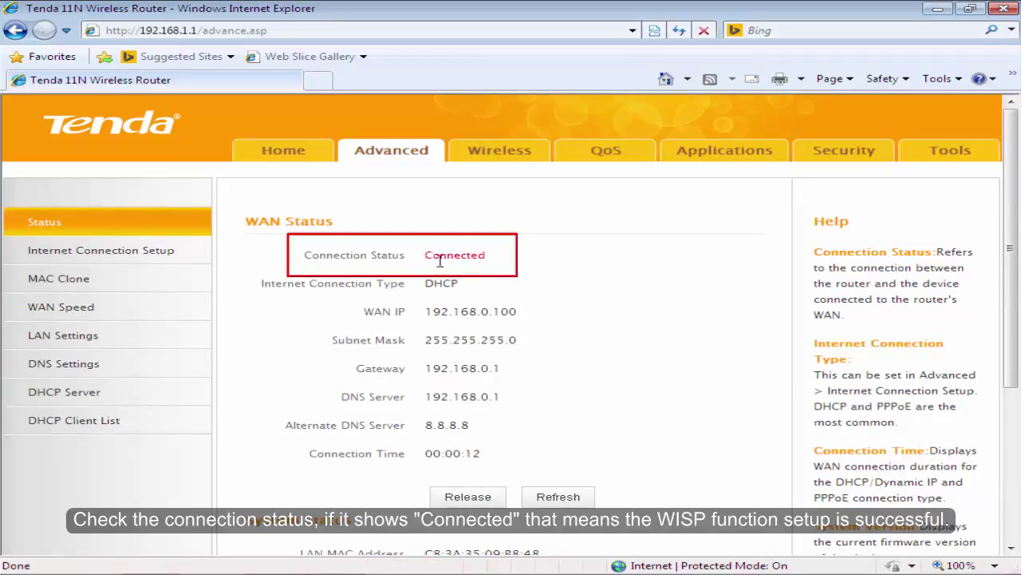
left_click_drag(425, 255, 511, 257)
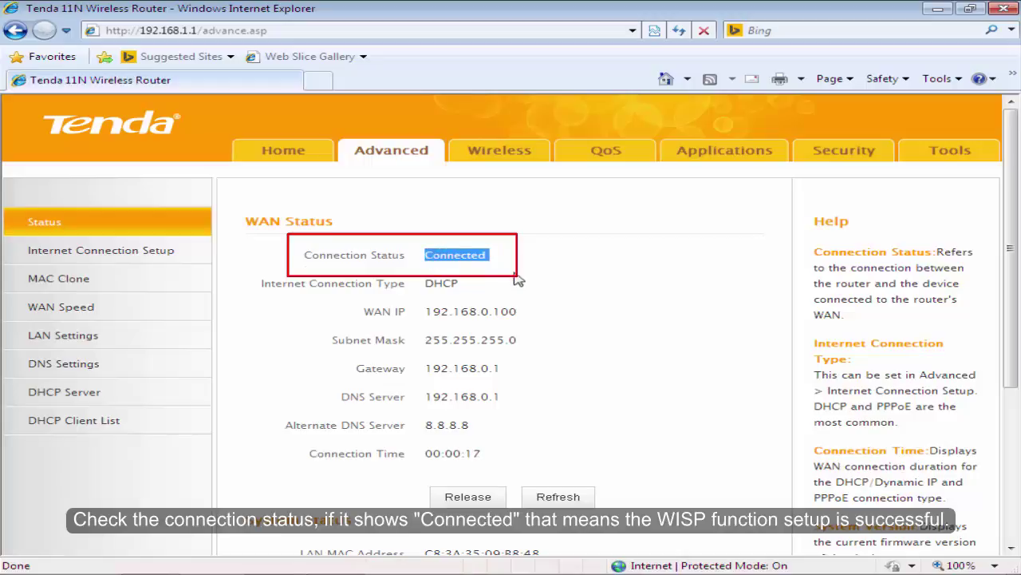
left_click(515, 277)
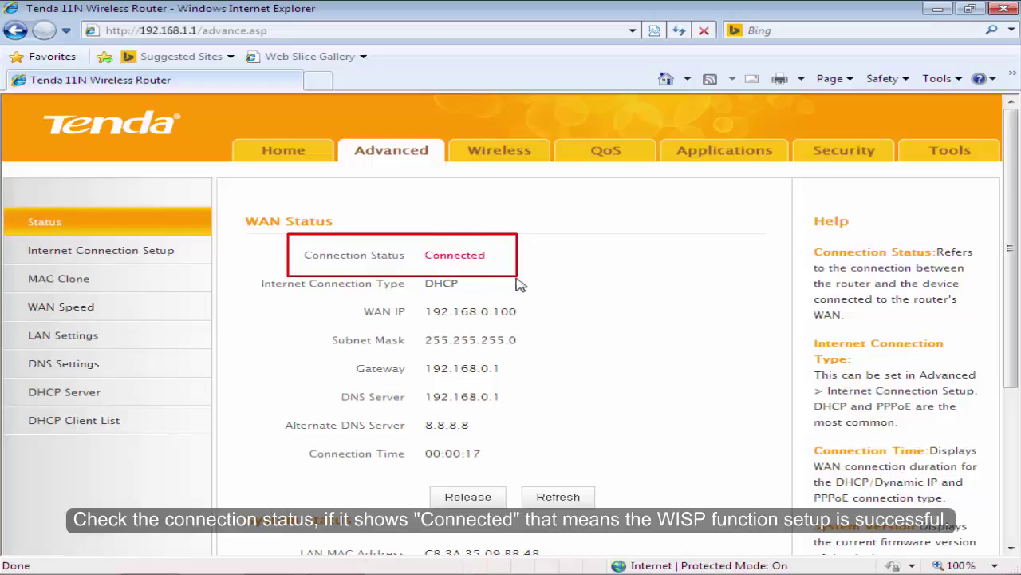
In Wireless Basic Settings, rename Secondary SSID to Tenda_abc, save and acknowledge the message.
left_click(499, 160)
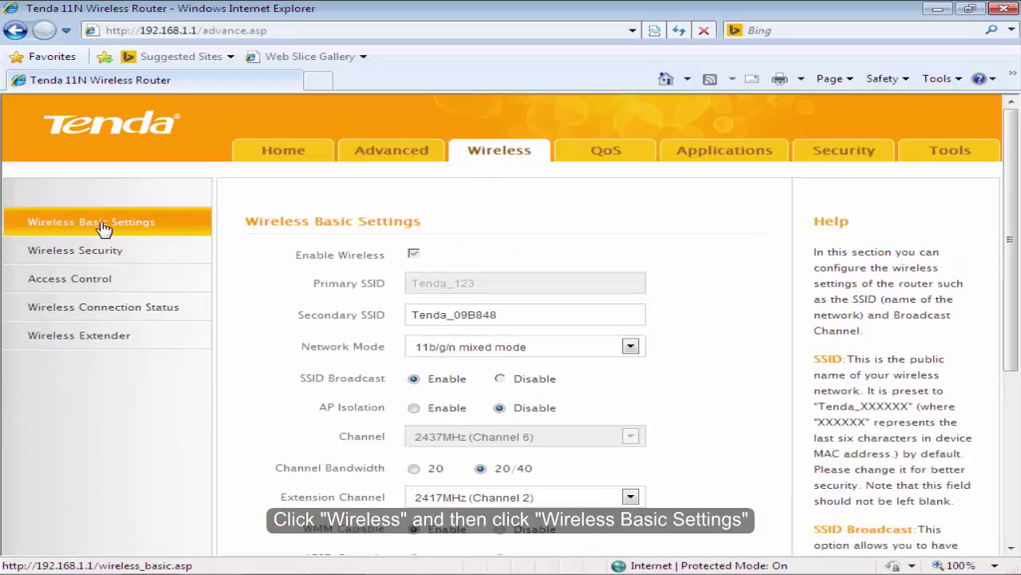
left_click(182, 231)
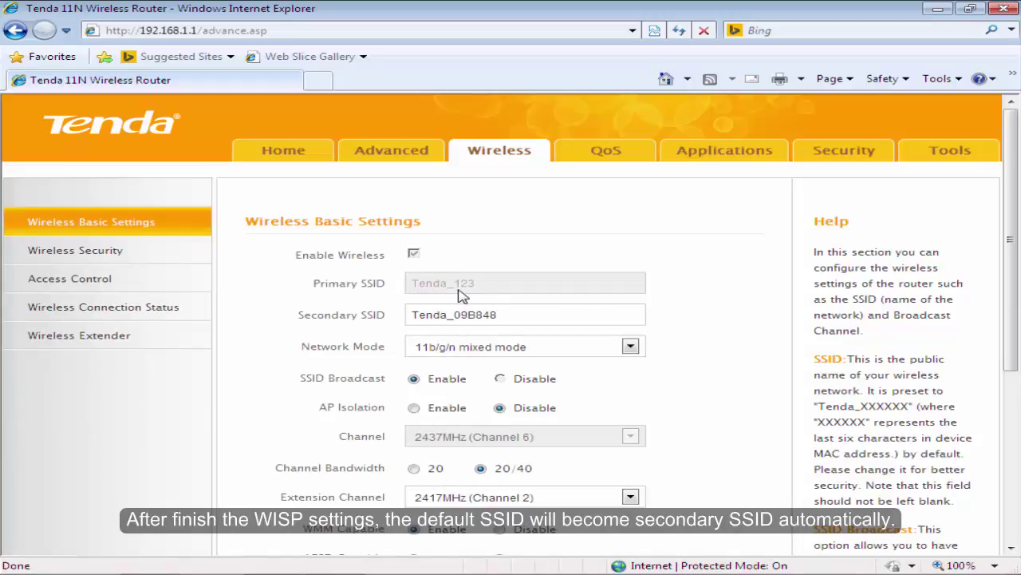
left_click(520, 315)
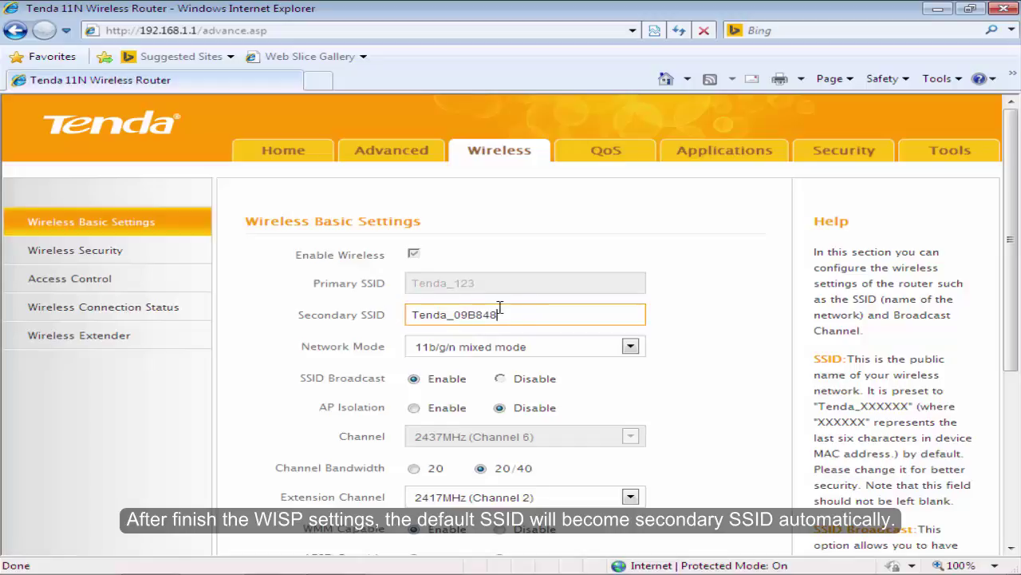
key("BackSpace")
key("BackSpace")
key("BackSpace")
key("BackSpace")
key("BackSpace")
key("BackSpace")
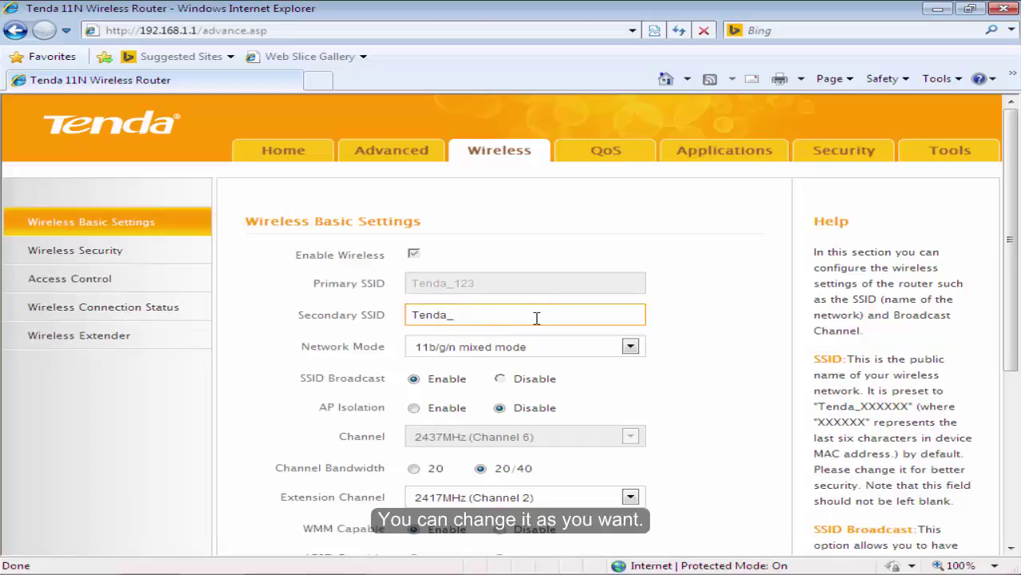
type("abc")
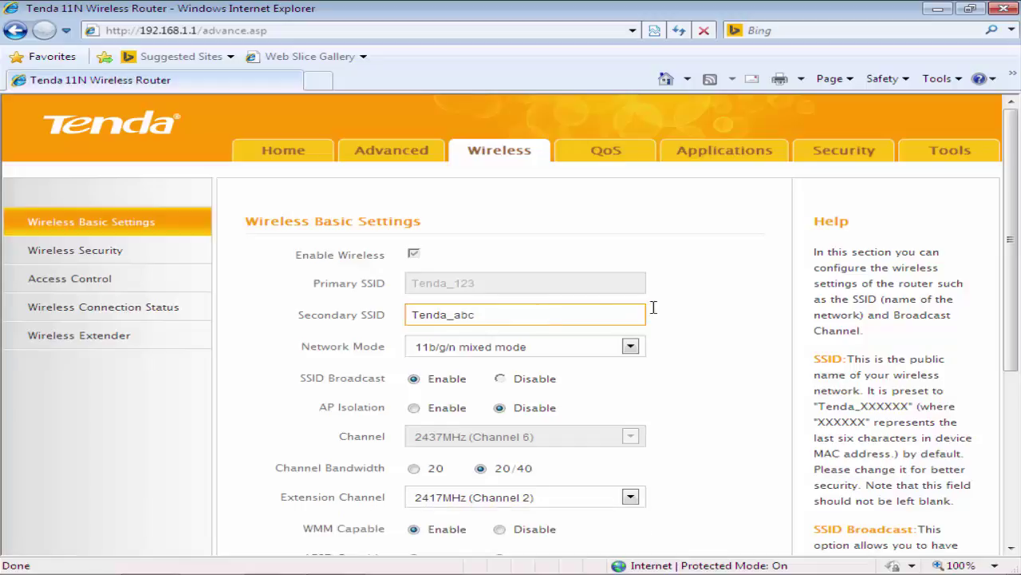
left_click_drag(1019, 201, 1019, 244)
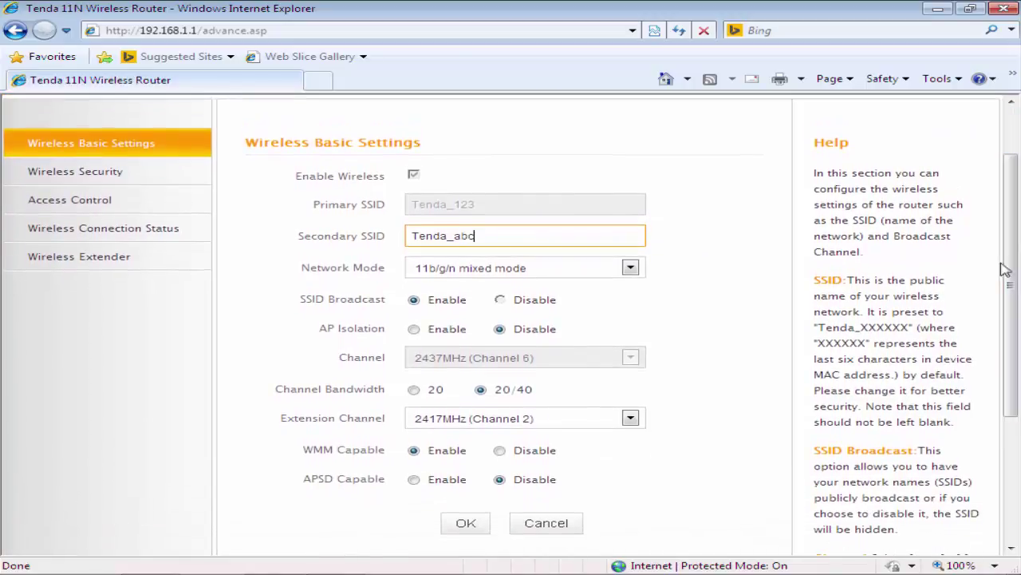
left_click(466, 524)
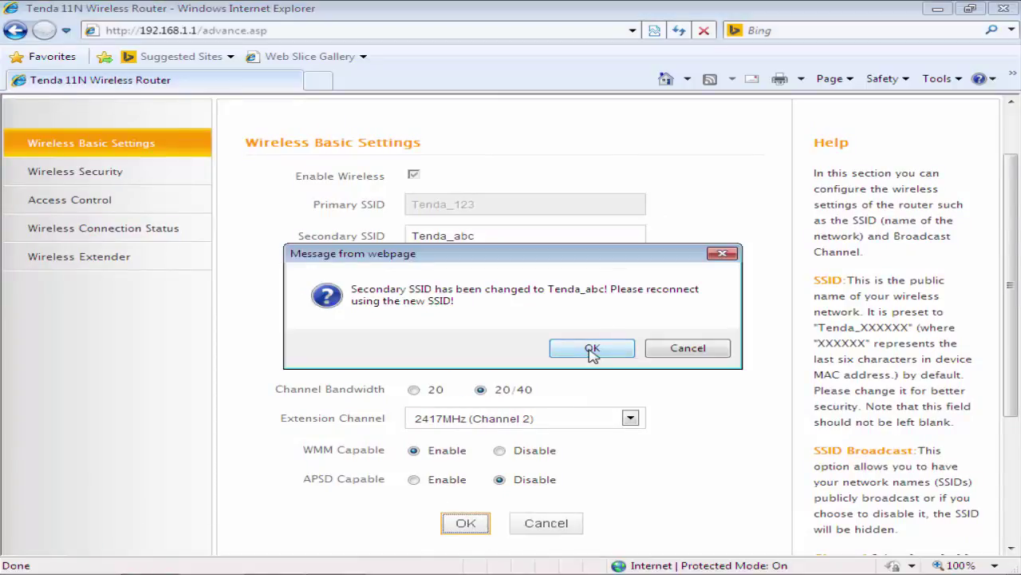
left_click(593, 351)
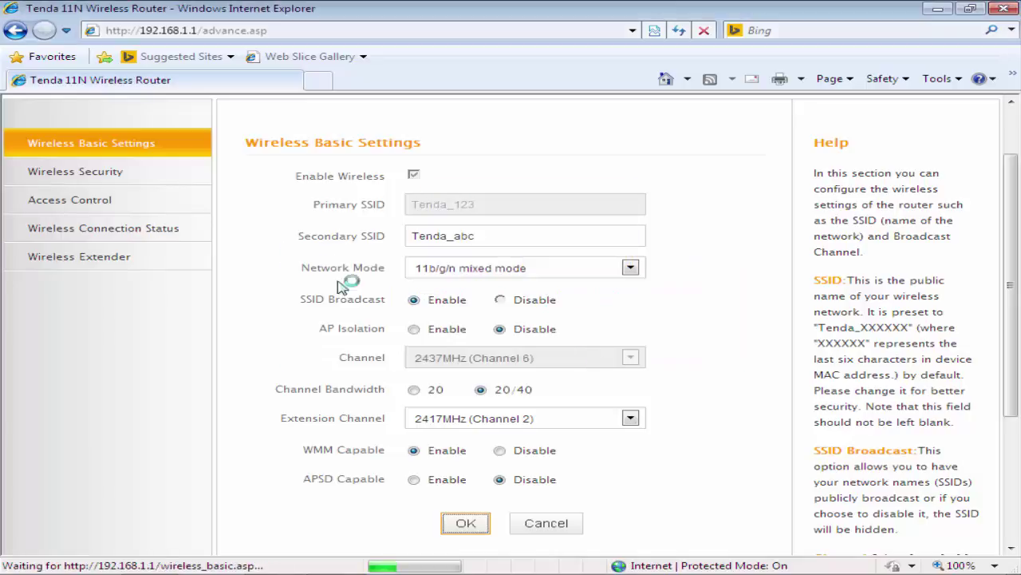
In Wireless Security, select the Tenda_abc SSID and set WPS to Disable.
left_click(140, 177)
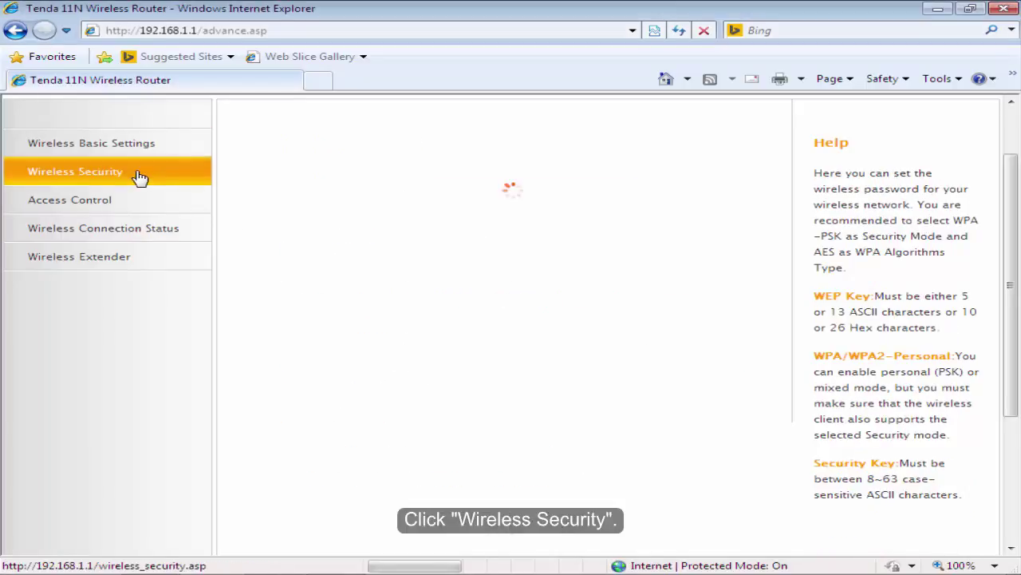
scroll(1010, 228, "up", 2)
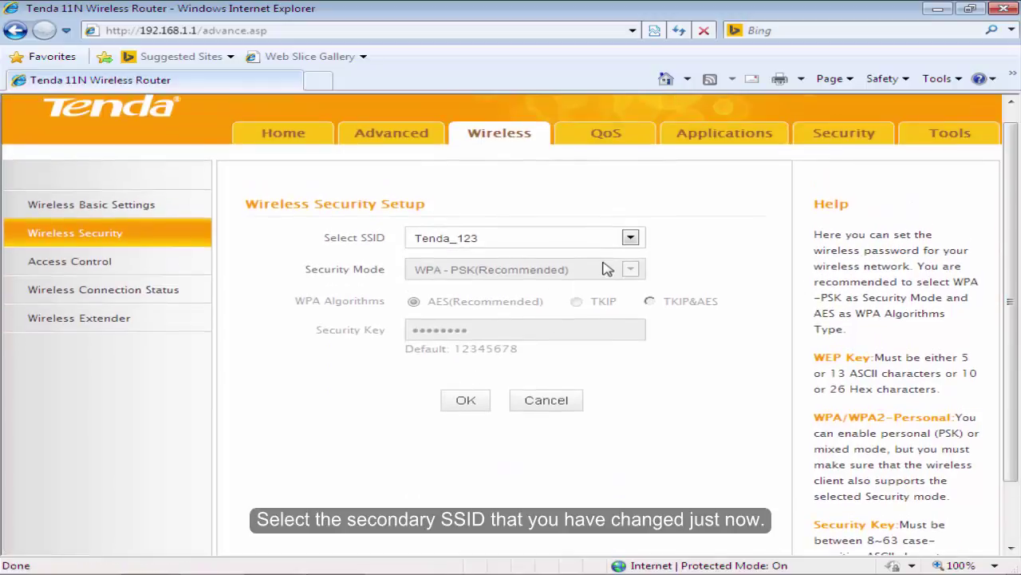
left_click(630, 237)
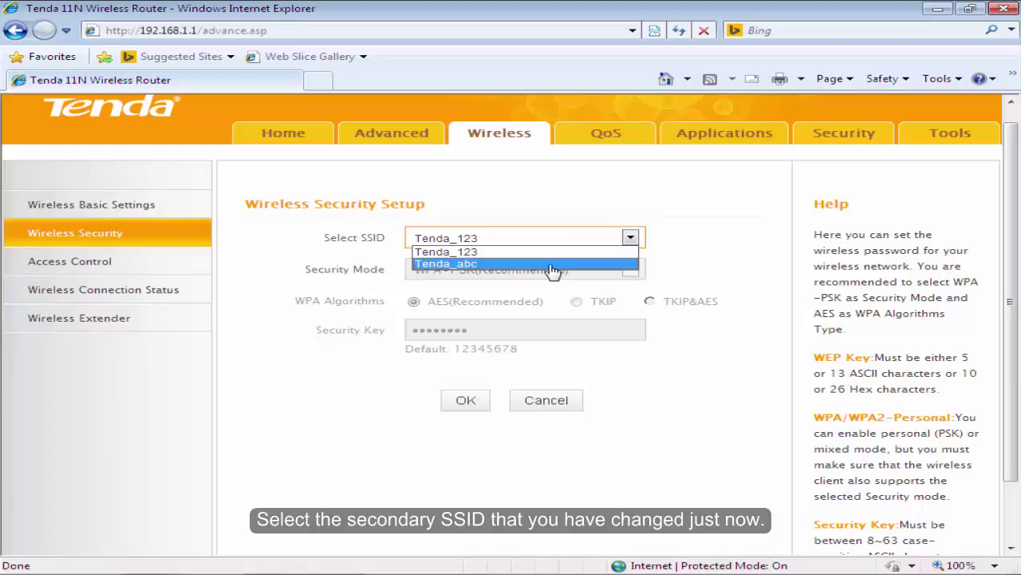
left_click(551, 264)
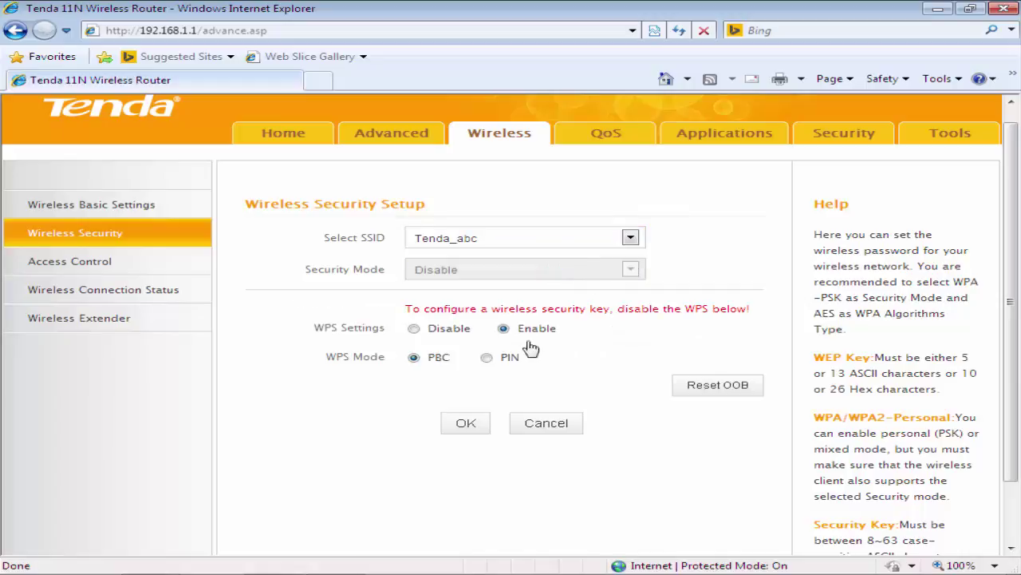
left_click(415, 328)
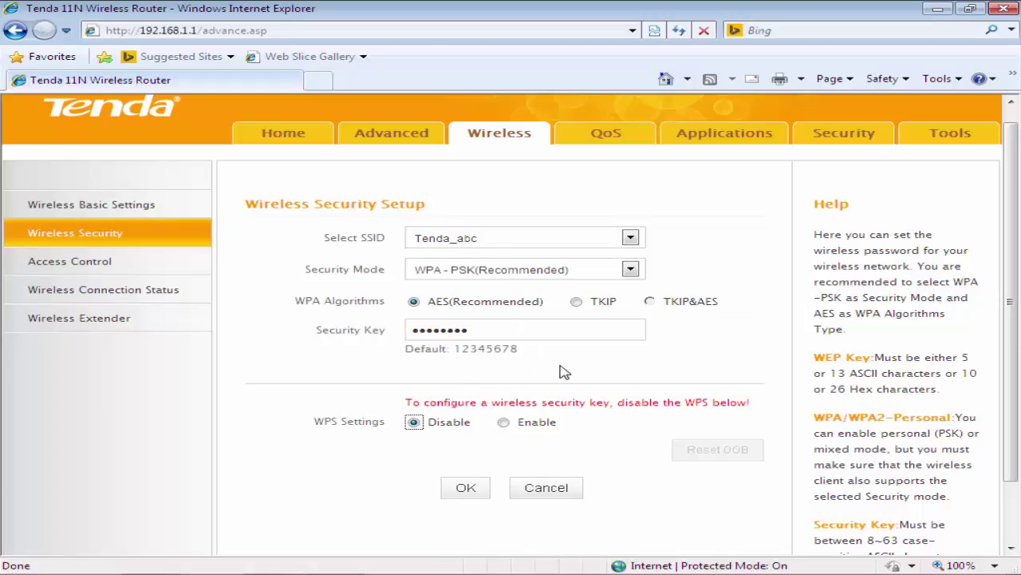
Replace Tenda_abc's security key with a new key and save the settings.
left_click(543, 331)
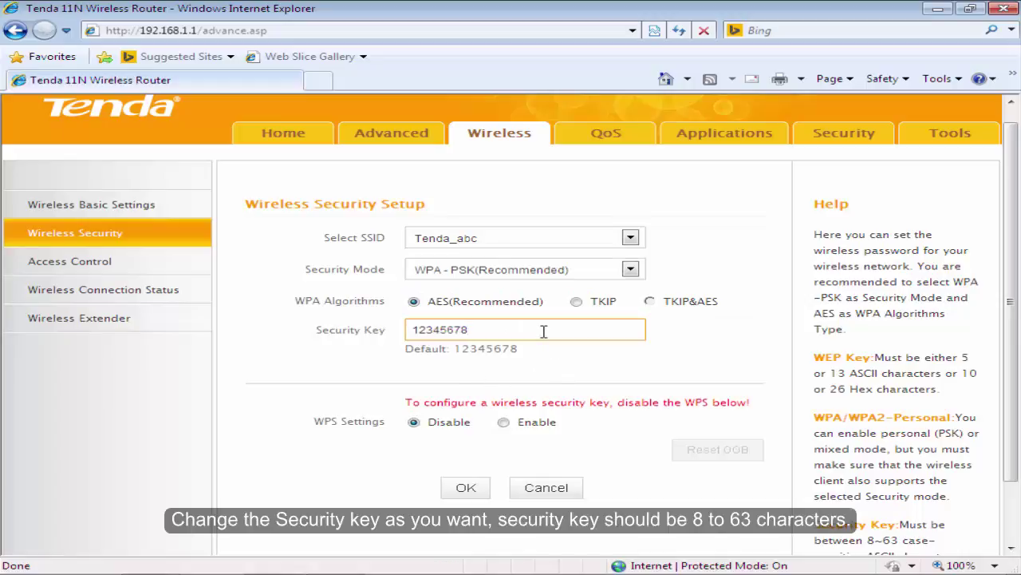
key("BackSpace")
key("BackSpace")
key("BackSpace")
key("BackSpace")
key("BackSpace")
key("BackSpace")
key("BackSpace")
key("BackSpace")
type("87654321")
left_click(580, 364)
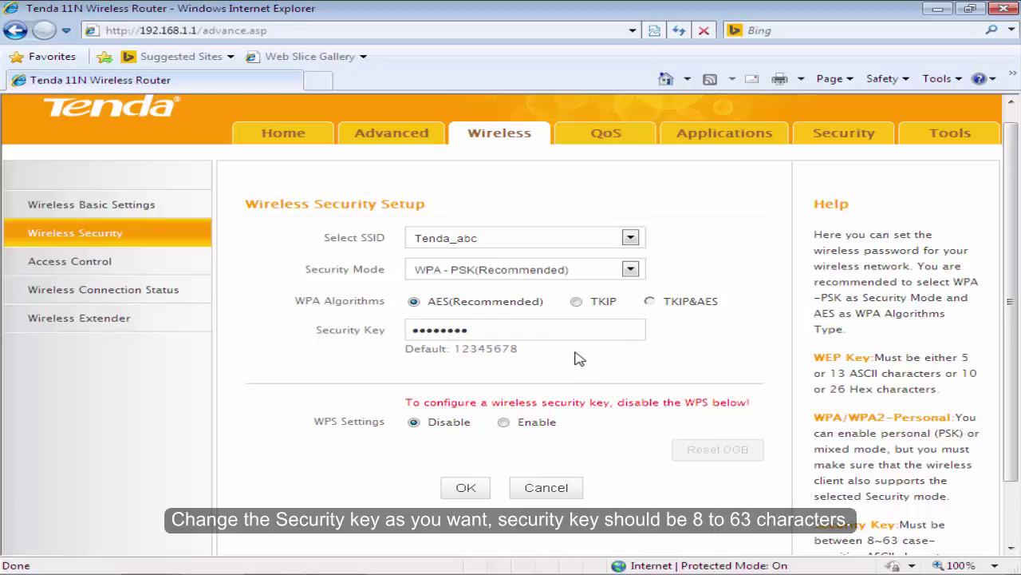
left_click(467, 491)
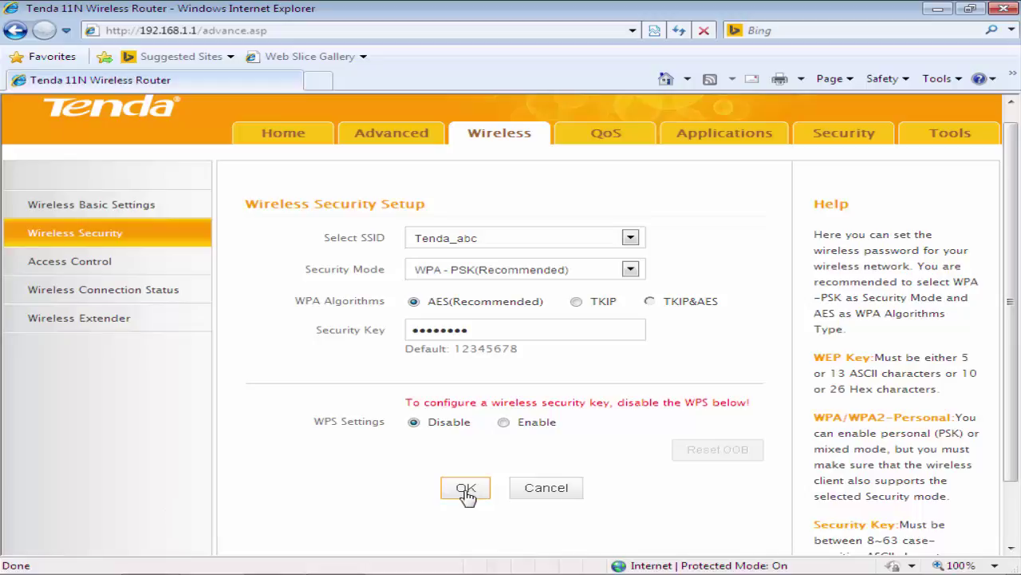